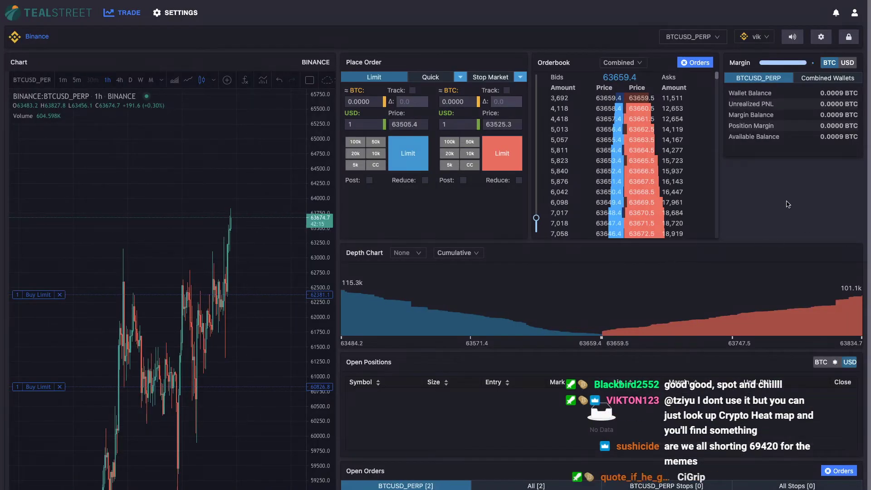
- Reload the trading page and switch the active API key to the first Binance account
right_click(661, 201)
click(770, 227)
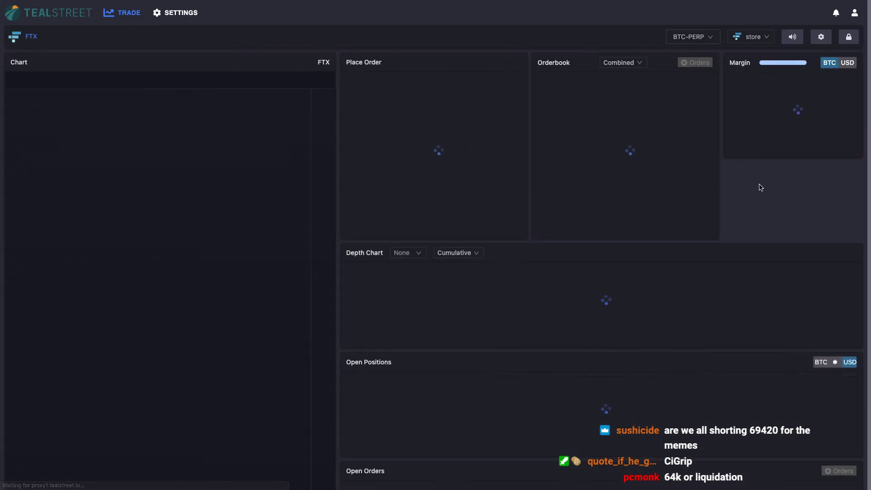
click(751, 37)
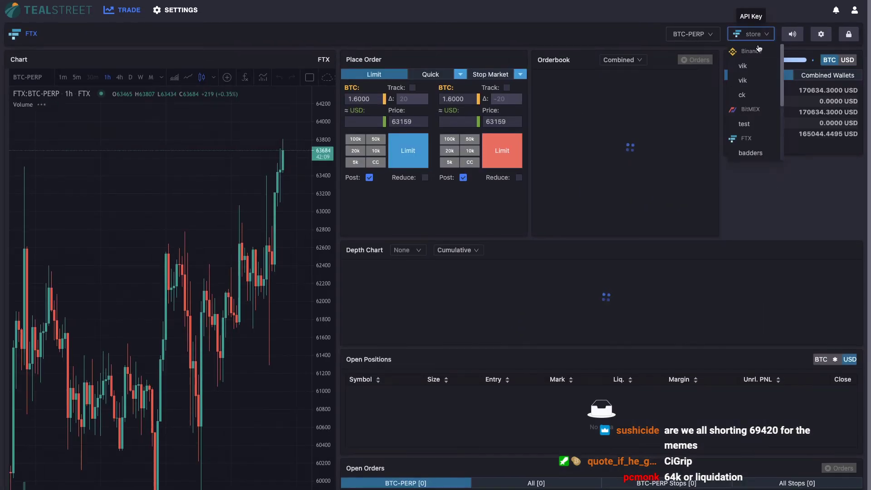
click(744, 67)
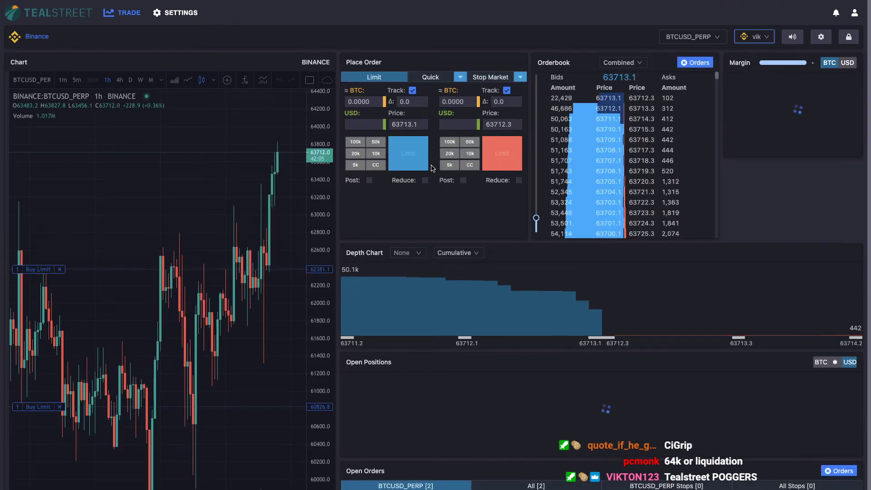
- Move the two existing buy limit orders on the BTCUSD_PERP chart to about 61601.9 and 61339.1
drag(313, 172, 261, 189)
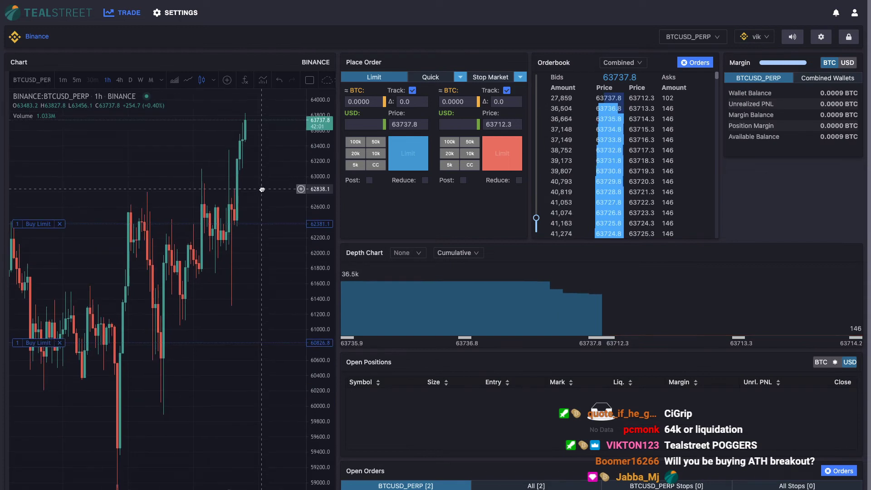
scroll(261, 189, down, 1)
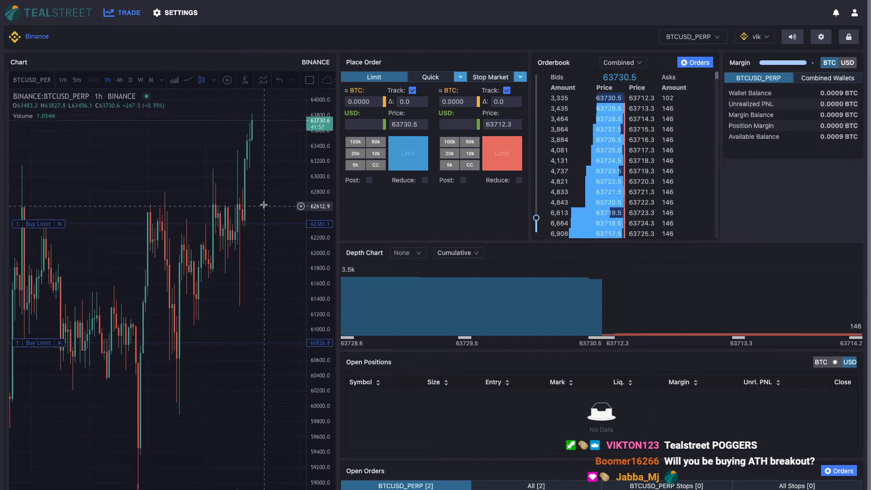
drag(313, 199, 313, 273)
drag(245, 286, 287, 288)
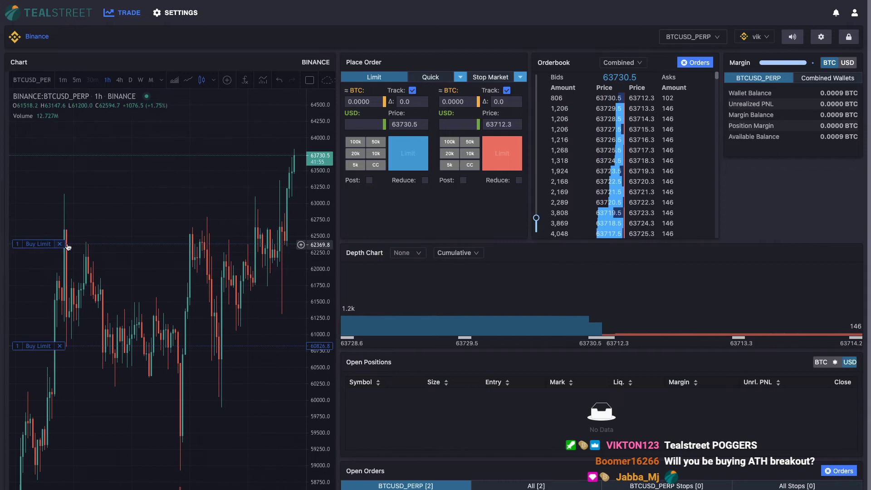
drag(29, 248, 28, 284)
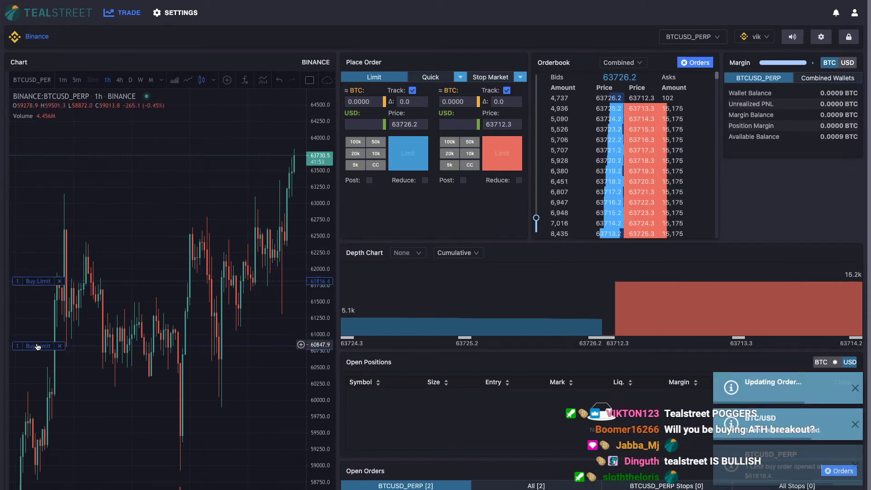
drag(43, 345, 43, 312)
drag(39, 281, 38, 298)
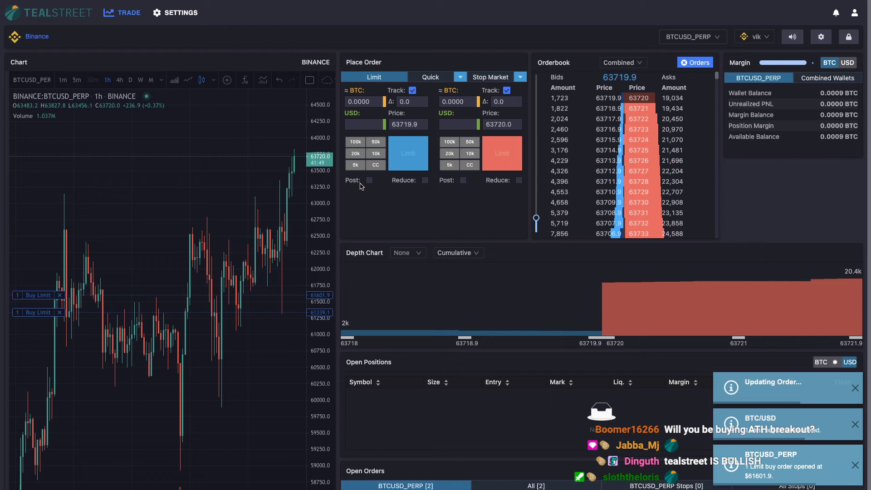
- Set the limit order sizes to 3 USD for buys and 7 USD for sells
click(382, 122)
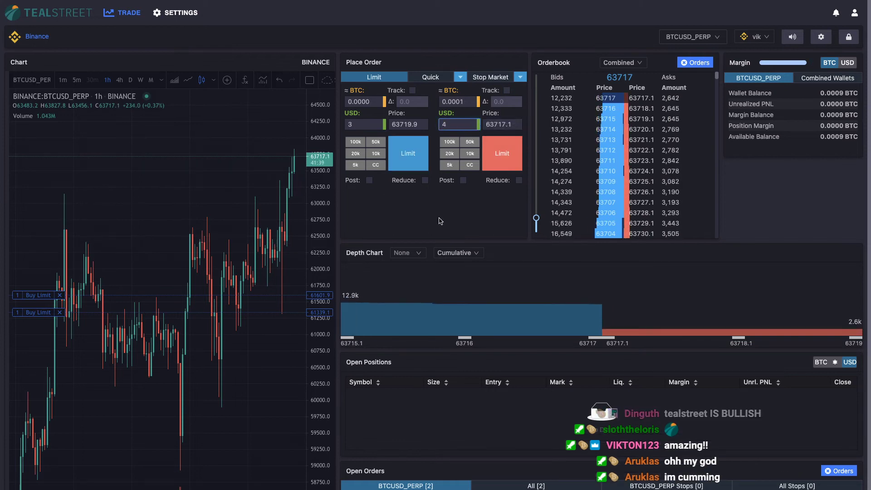
click(475, 123)
click(474, 122)
click(475, 123)
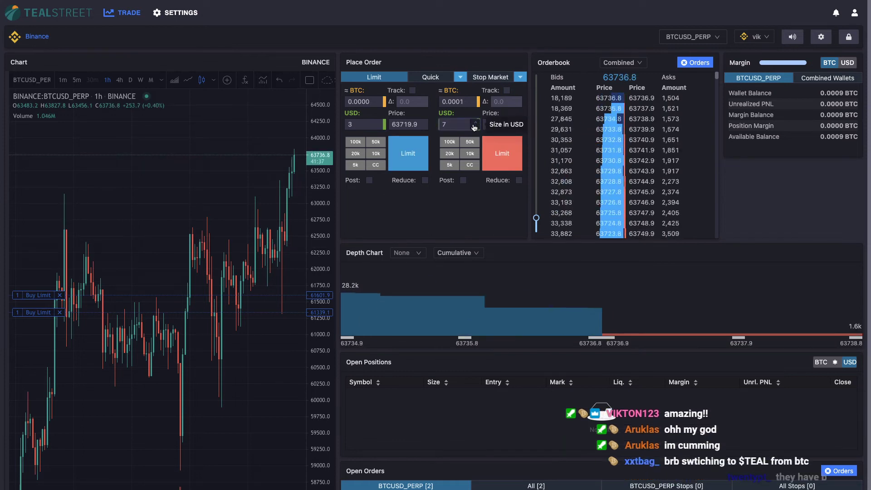
double_click(362, 125)
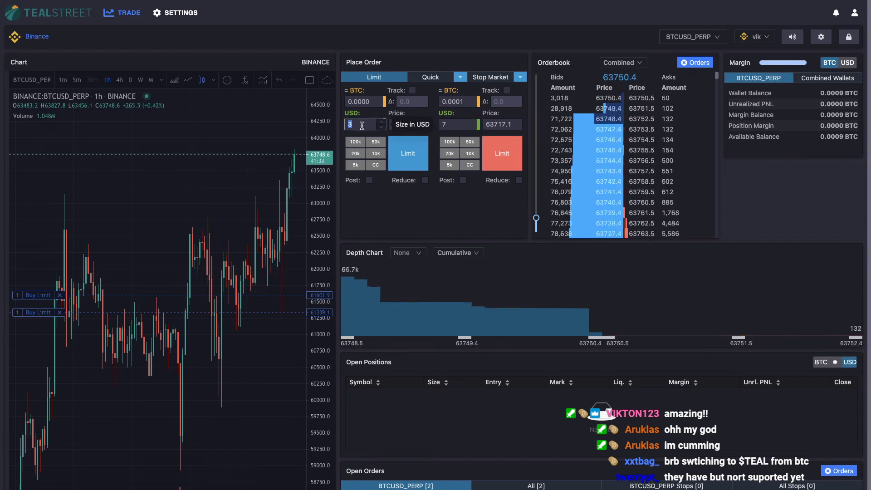
click(444, 125)
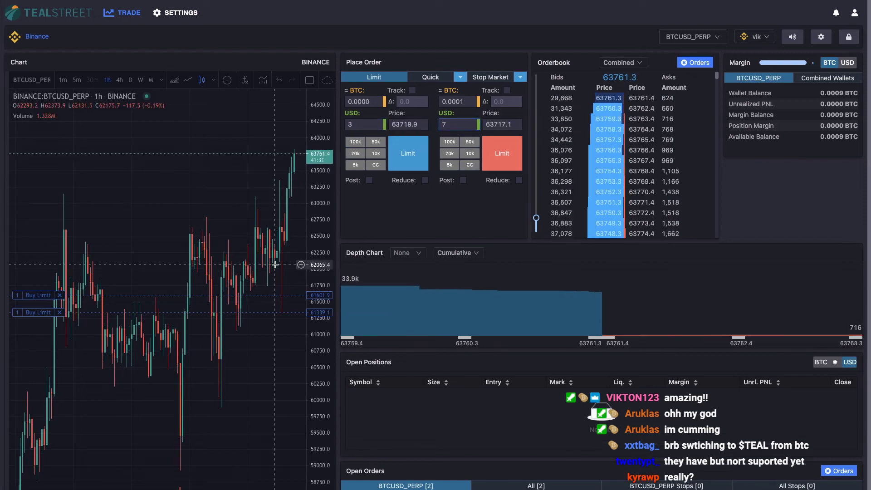
- Place two limit buy orders of 3 from the chart, at 62189.9 and 62473.5
click(301, 257)
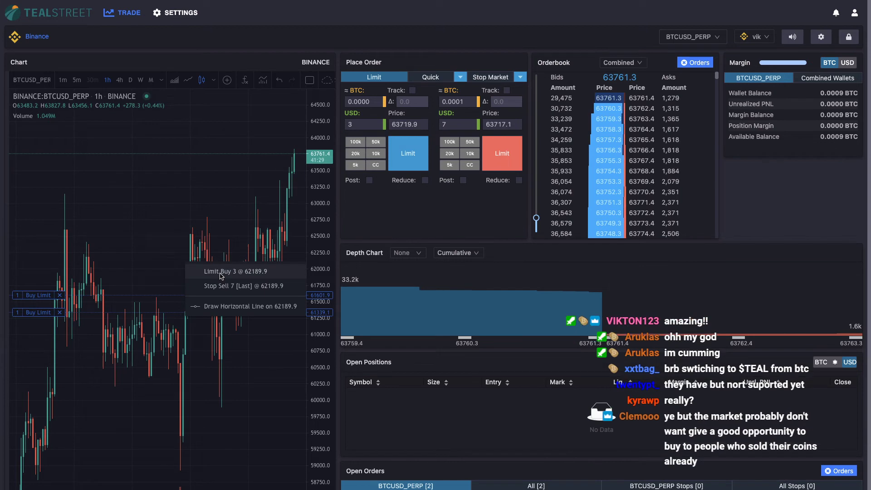
click(280, 272)
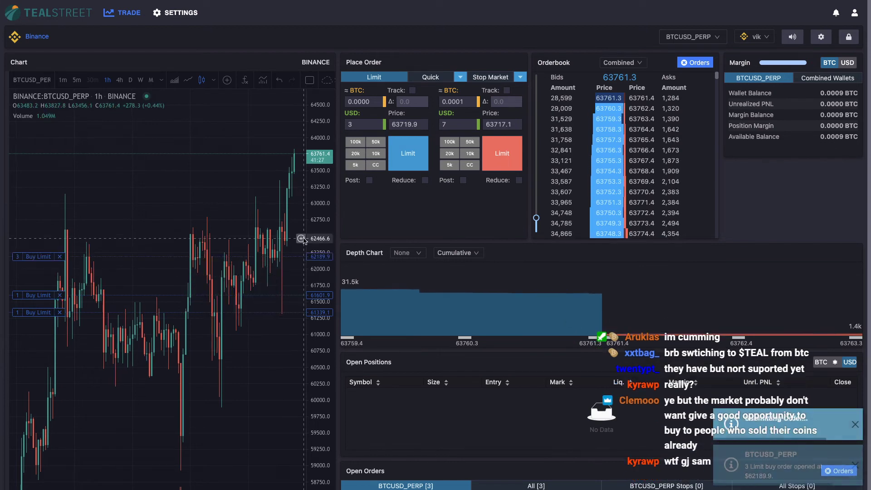
click(301, 237)
click(273, 252)
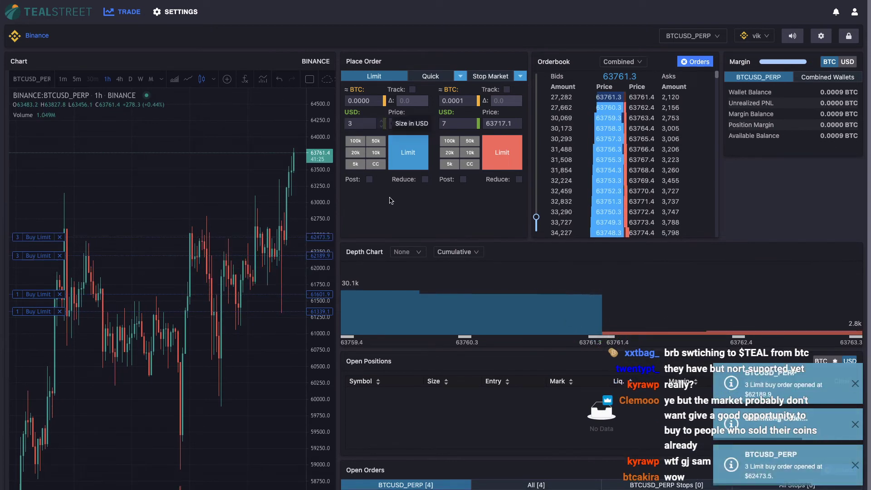
- Enable Post for buys and place post-only limit buys of 3 from the chart at 62833.2 and 61968.5
click(369, 179)
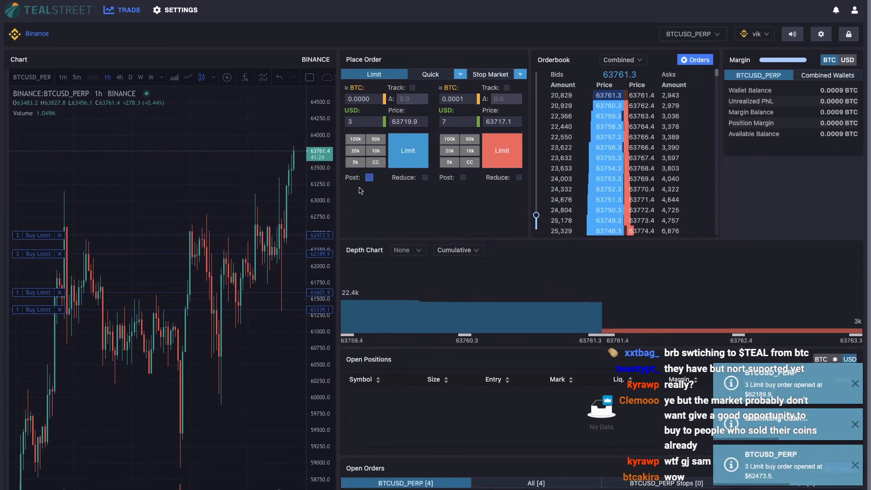
click(301, 211)
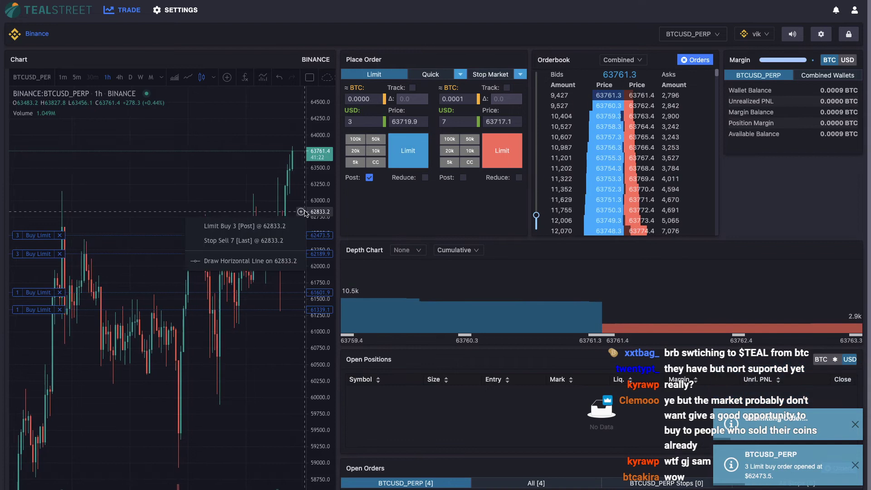
click(241, 230)
click(296, 268)
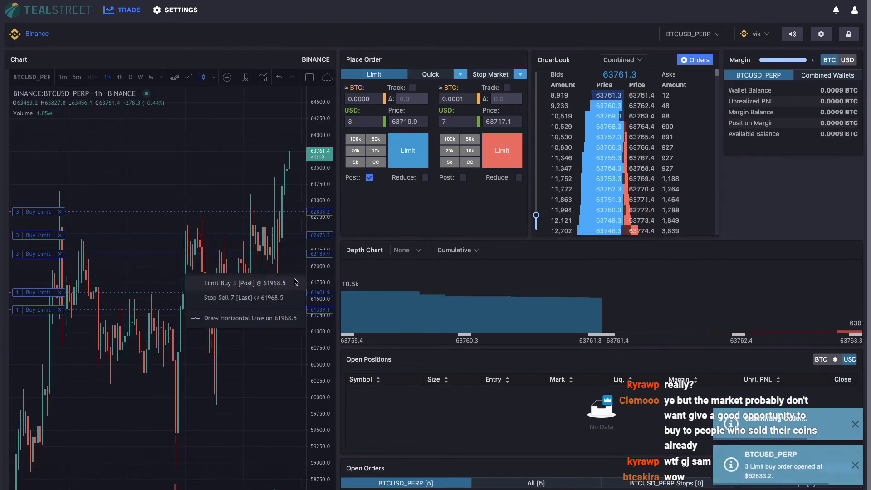
click(296, 283)
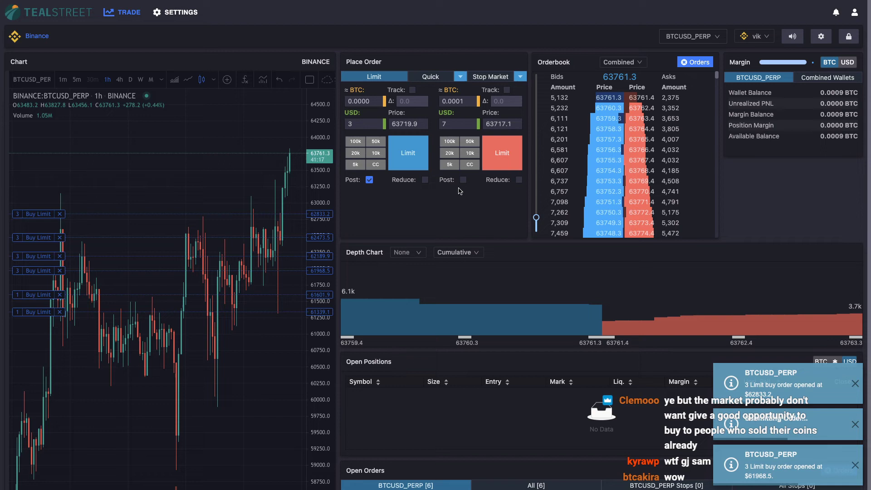
- Enable Reduce for sells and try to place a reduce-only limit sell of 7 from the chart at 65642.1
drag(319, 163, 320, 236)
drag(240, 179, 215, 259)
click(301, 159)
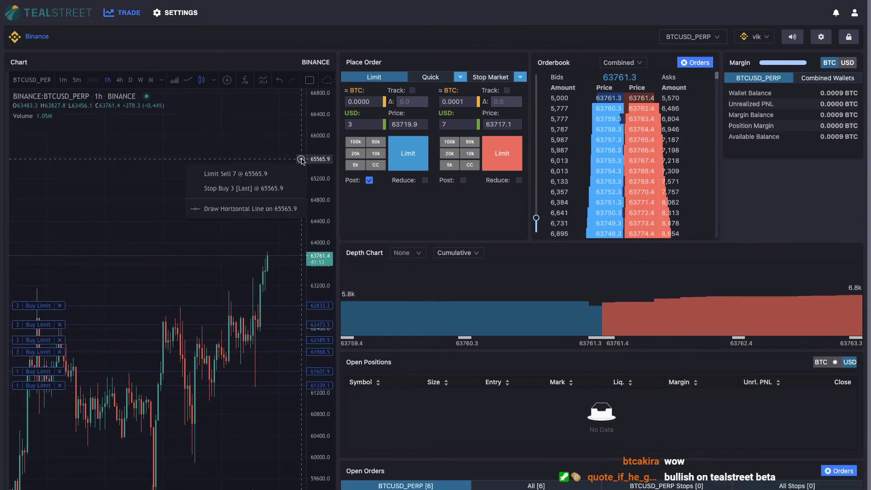
double_click(449, 123)
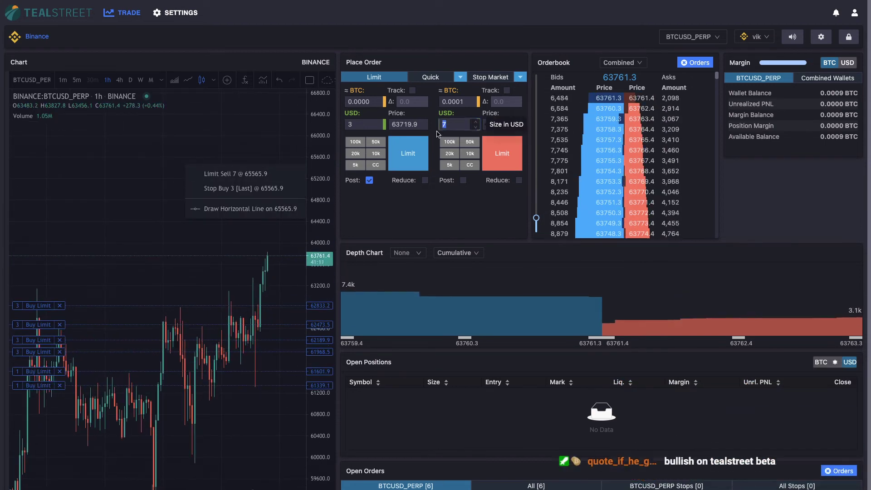
click(519, 180)
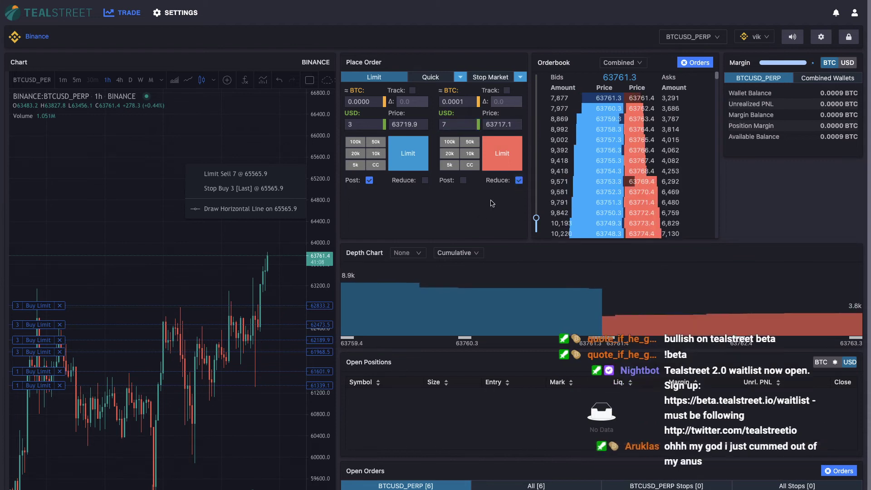
click(307, 158)
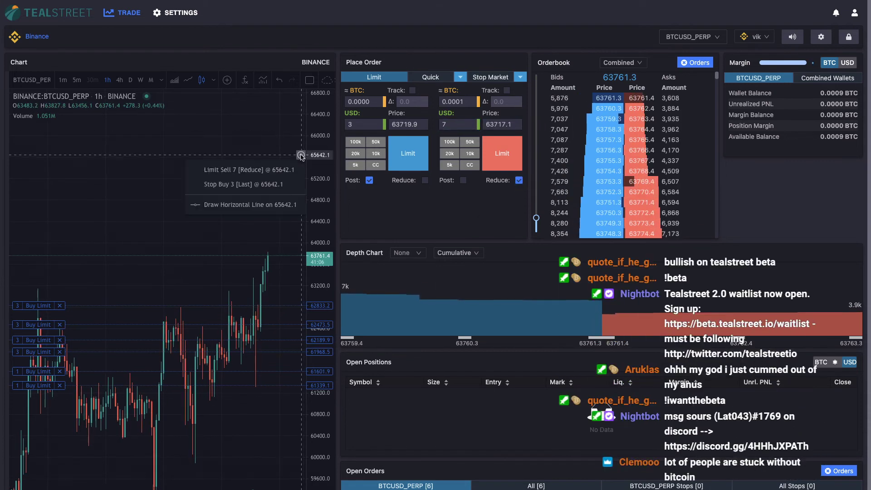
click(232, 171)
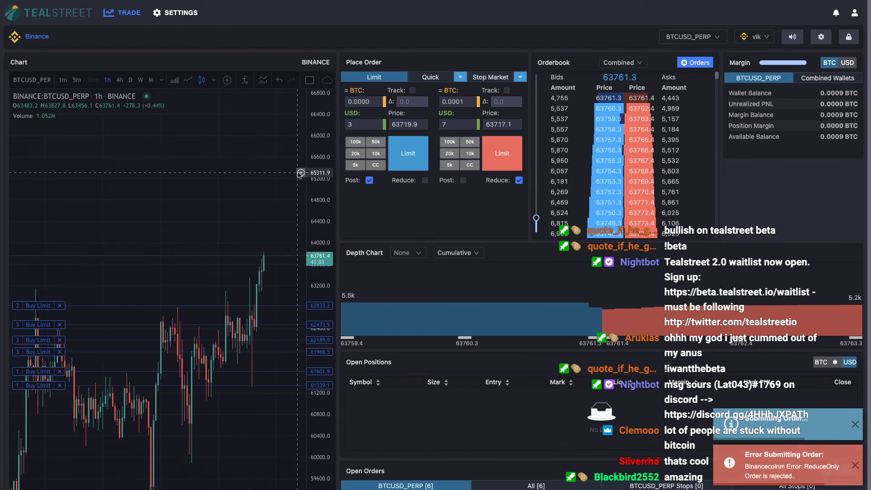
- Place a limit sell of 7 from the chart at 65845.3 with Reduce turned off, and lower it to about 65388
click(301, 173)
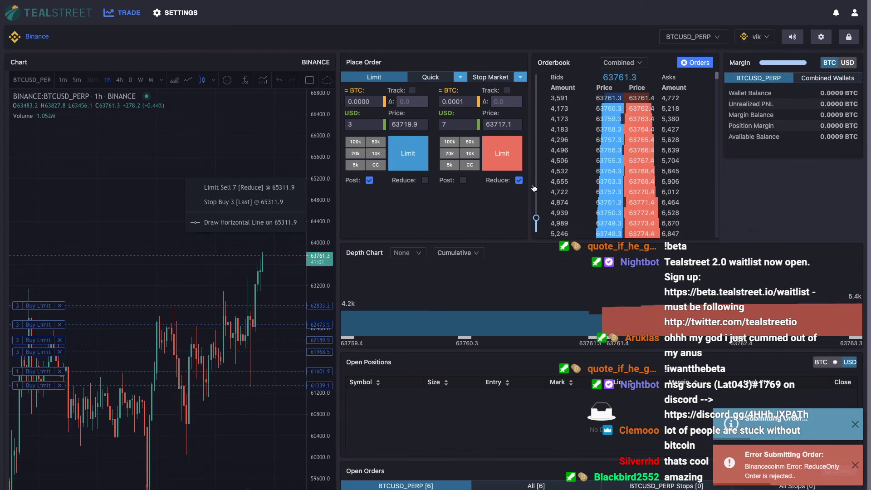
click(519, 180)
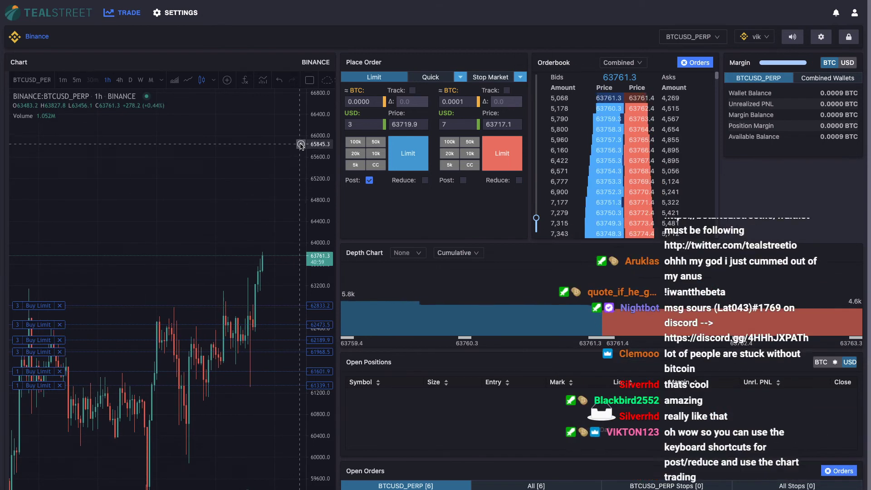
click(301, 145)
click(277, 160)
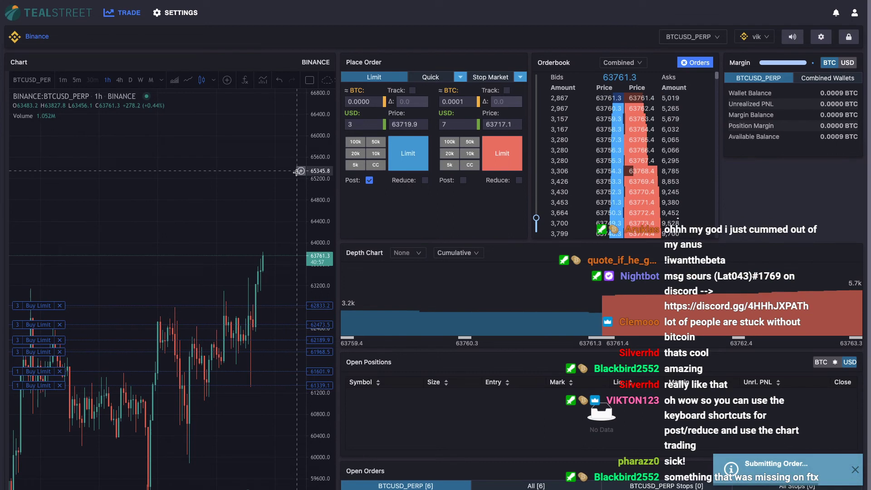
drag(33, 146, 34, 168)
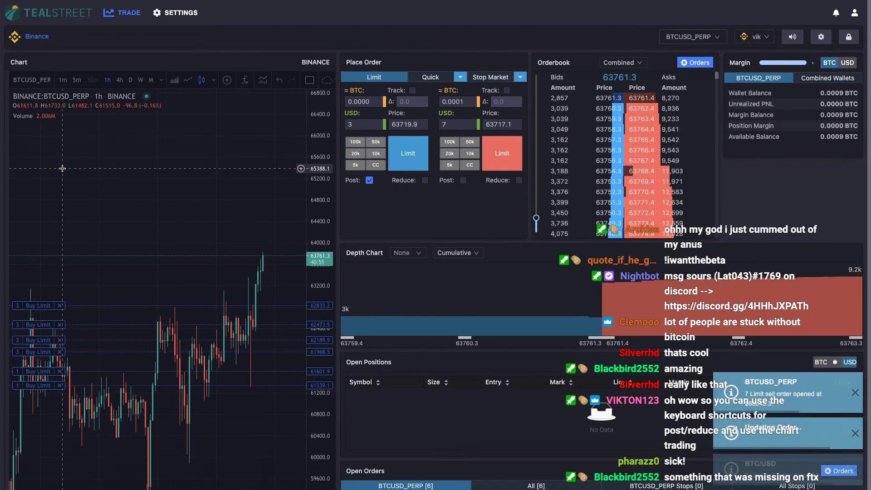
- Cancel the buy limit orders at 62833.2, 62473.5 and 61968.5 on the chart
click(60, 306)
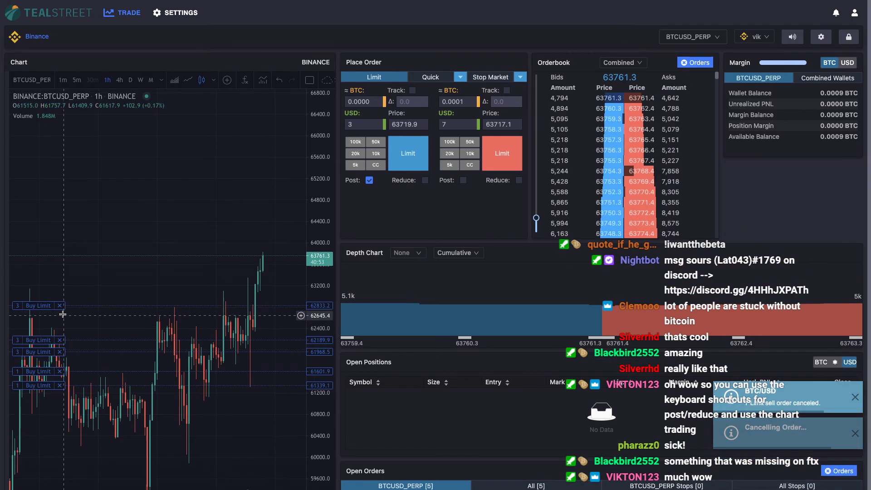
click(59, 325)
click(59, 351)
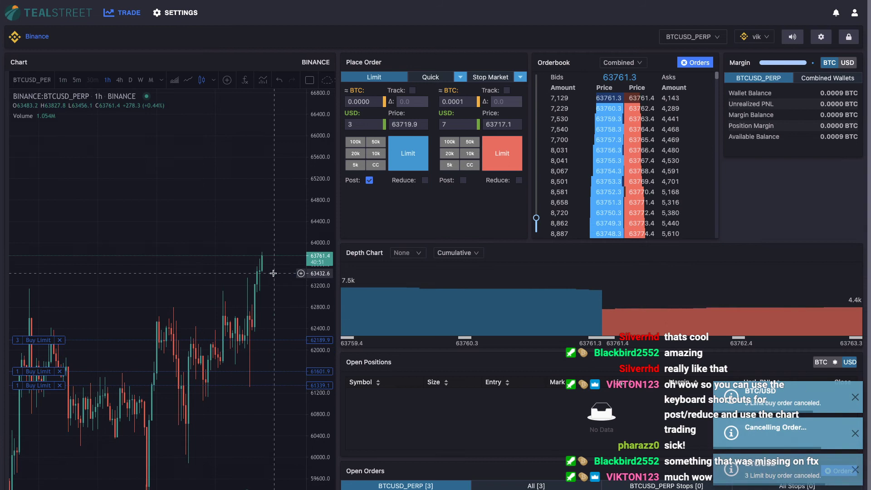
- Switch the order form to Stop Market and enable Close on Trigger
click(493, 77)
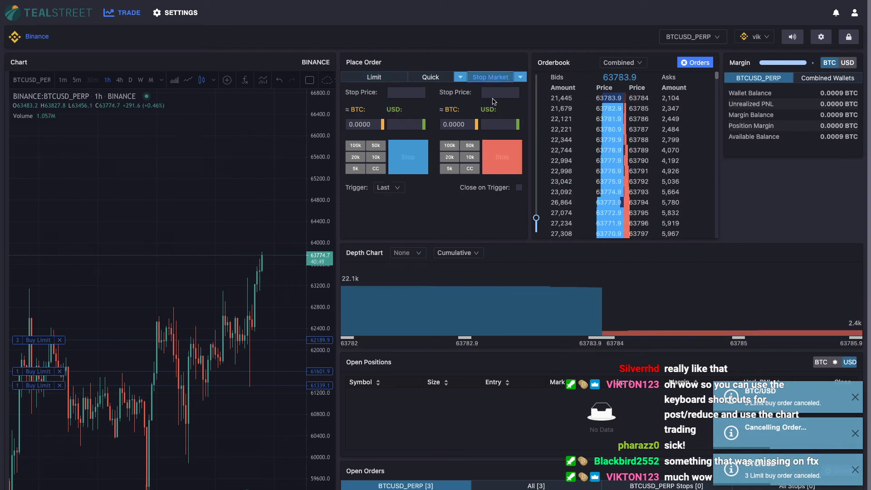
click(519, 188)
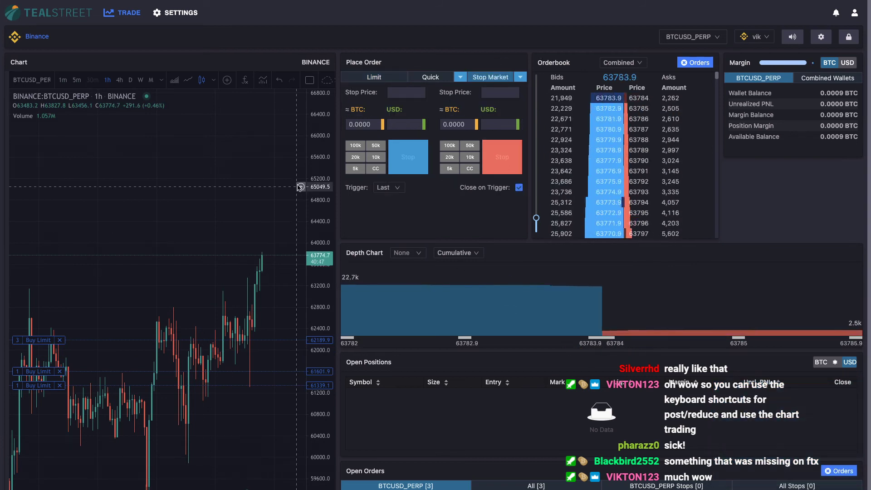
click(301, 170)
click(221, 235)
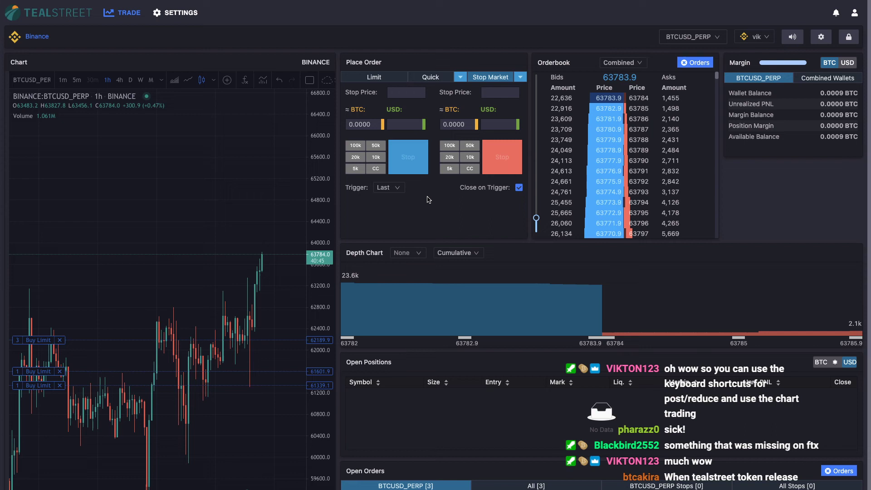
- Set the stop buy size to 5 USD and place the close-on-trigger stop buy from the chart at 65515.1
click(419, 122)
click(419, 121)
click(419, 122)
click(300, 162)
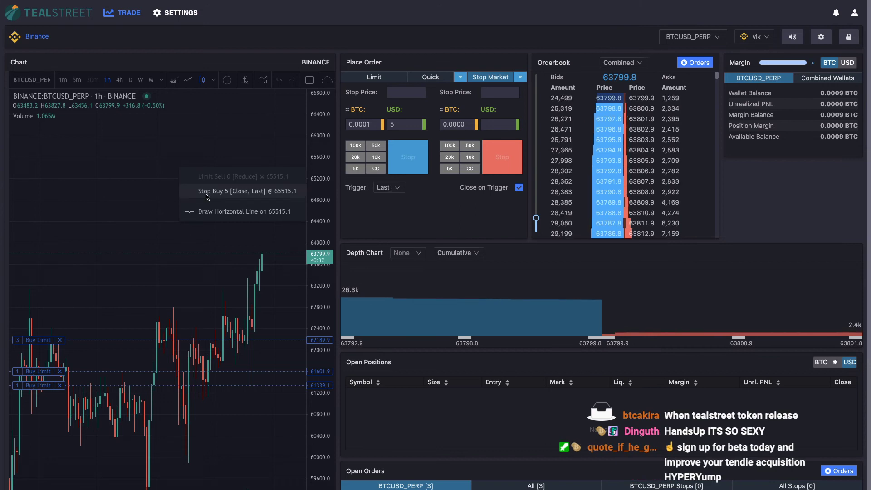
click(263, 191)
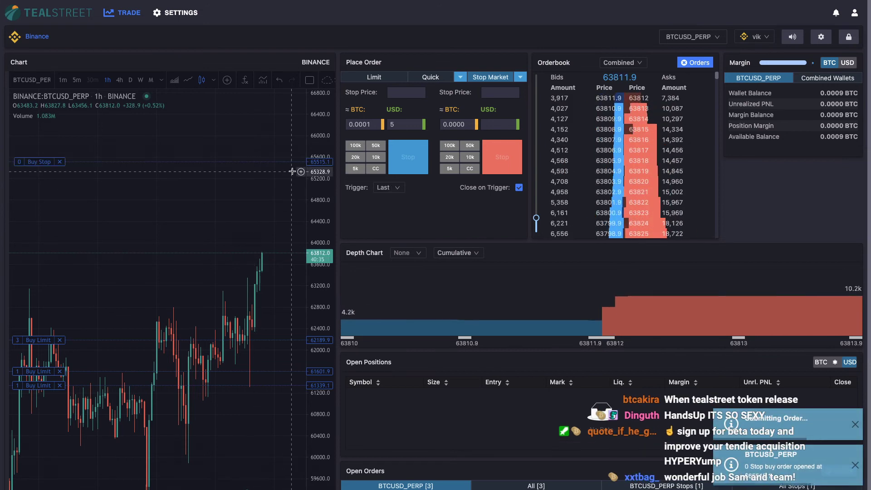
- Place close-on-trigger stop buys of 5 from the chart at 65320.4 with the Last trigger and at 65100.3 with the Mark trigger
click(301, 172)
click(296, 196)
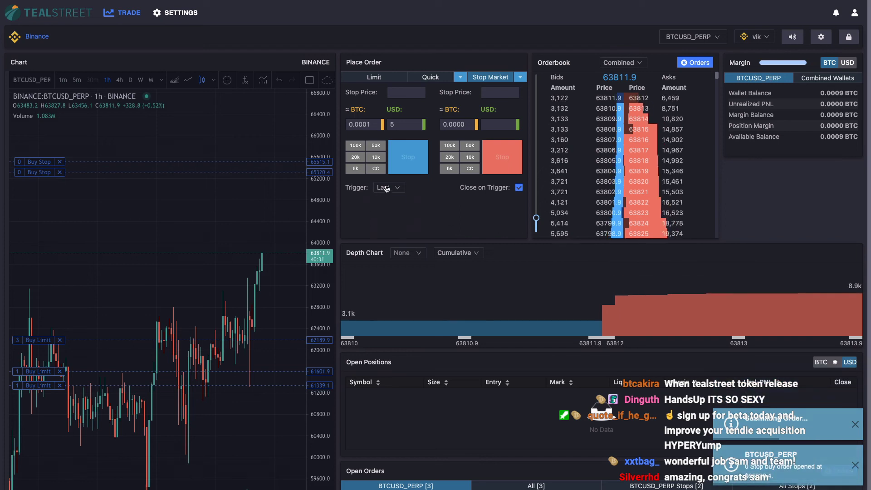
click(386, 219)
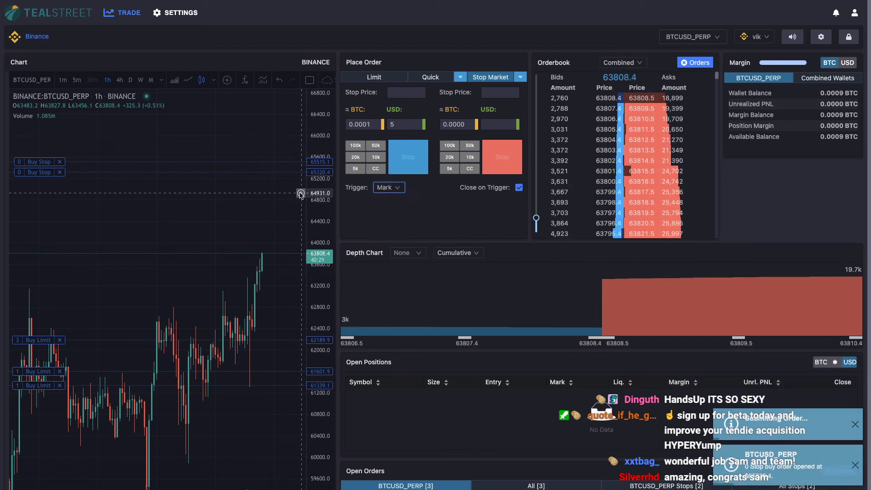
click(298, 186)
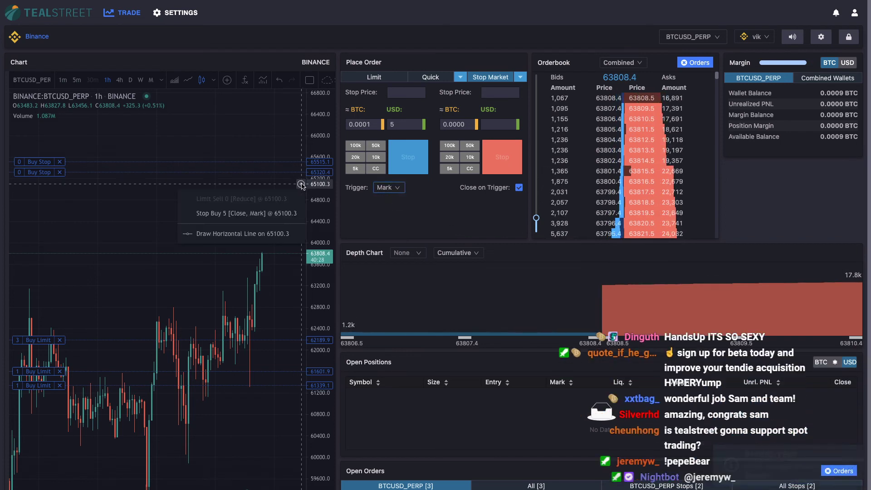
click(242, 216)
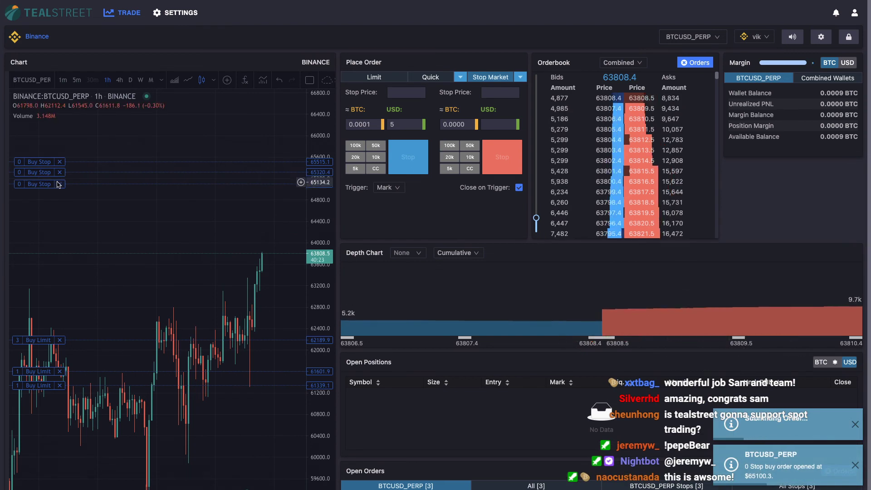
- Cancel the three buy stop orders at 65100.3, 65320.4 and 65515.1 on the chart
click(59, 184)
click(59, 172)
click(59, 161)
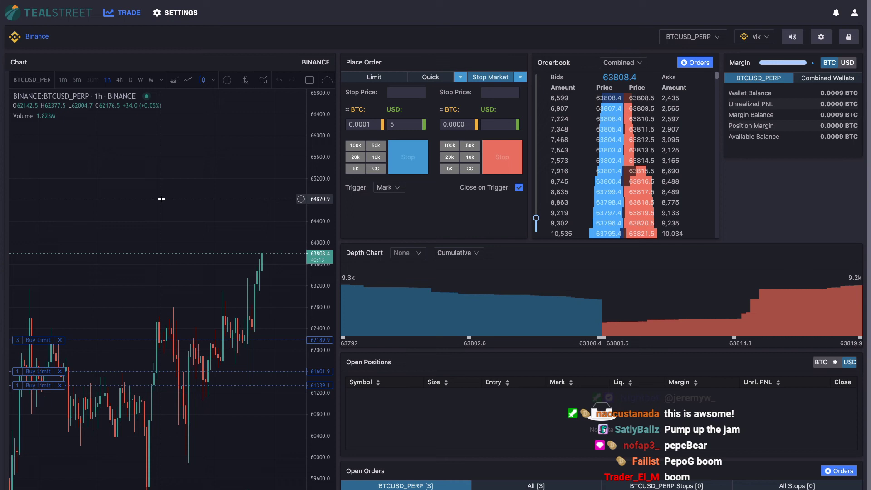
- Switch the order form to Limit, and for the buy side turn off Post and enable Reduce
drag(232, 301, 217, 301)
scroll(229, 271, down, 2)
scroll(229, 271, right, 1)
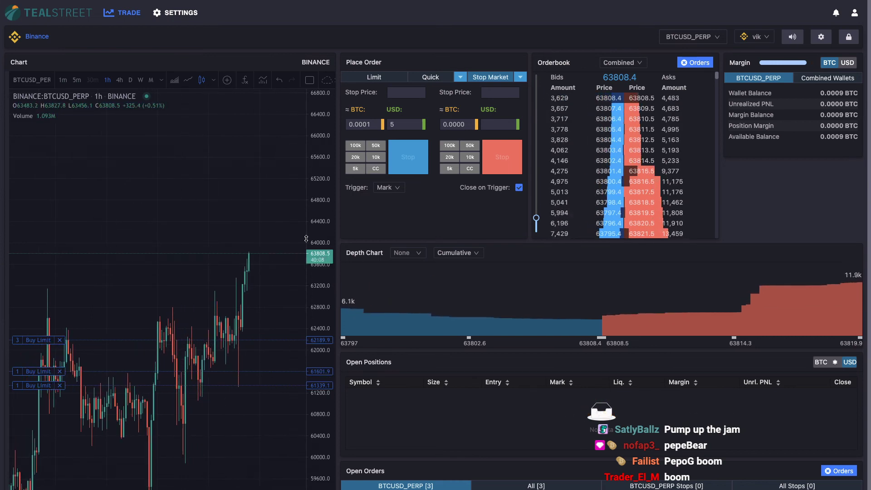
click(359, 80)
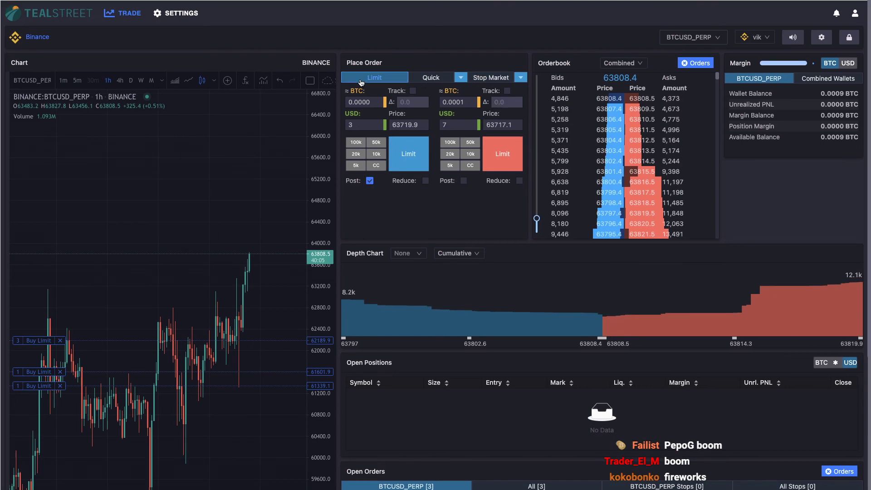
click(346, 123)
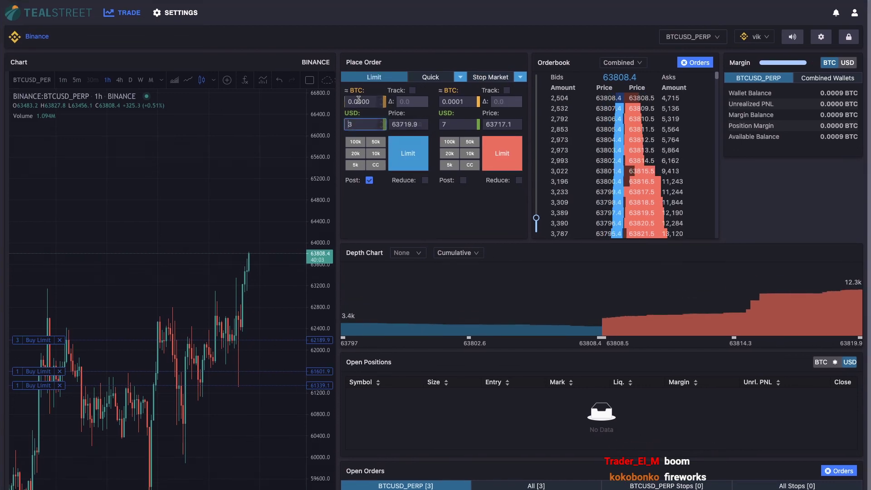
click(370, 180)
click(425, 180)
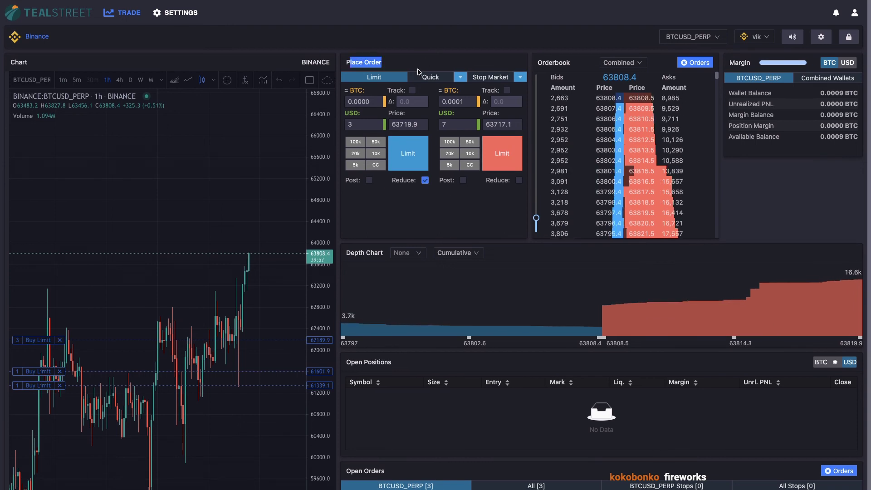
click(301, 190)
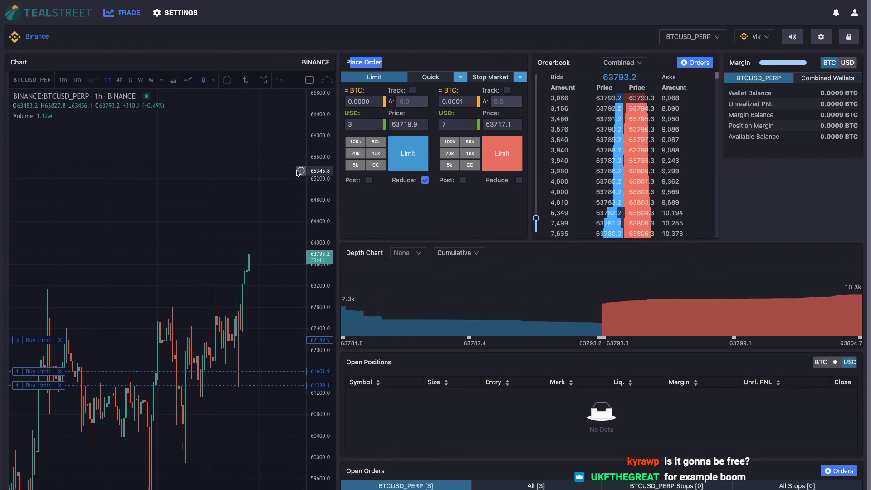
scroll(497, 311, down, 3)
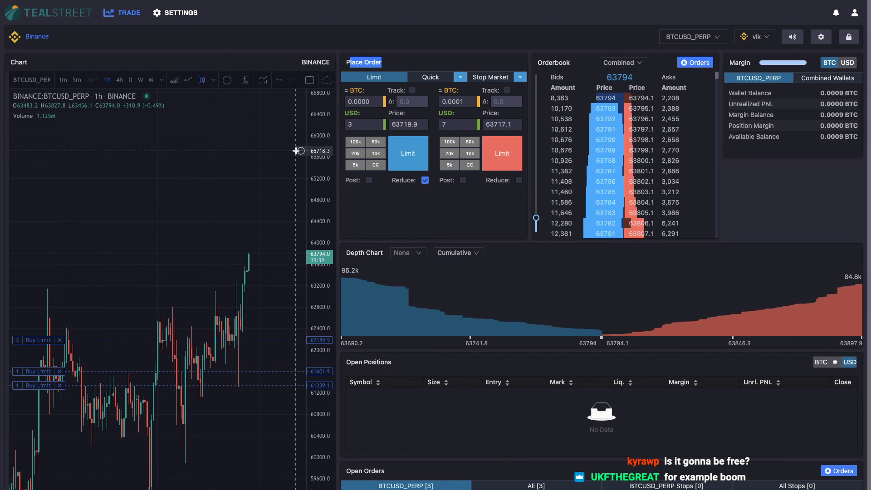
click(271, 137)
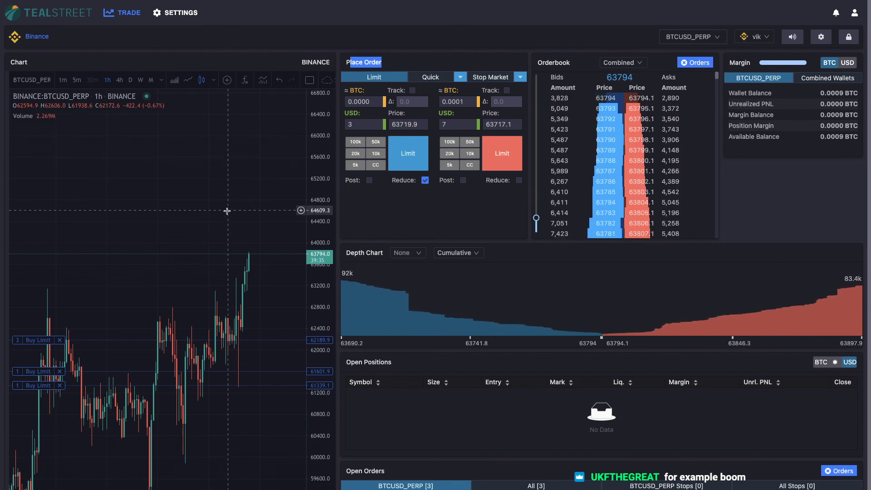
drag(227, 212, 229, 228)
click(301, 223)
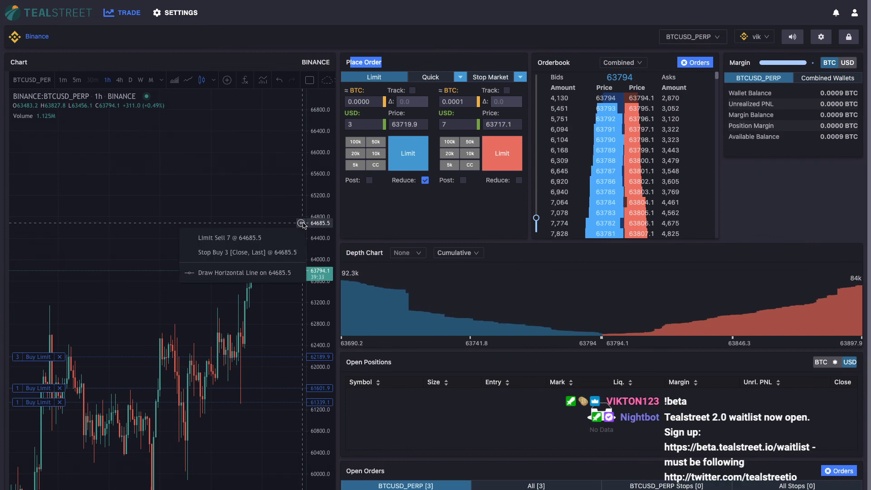
click(276, 177)
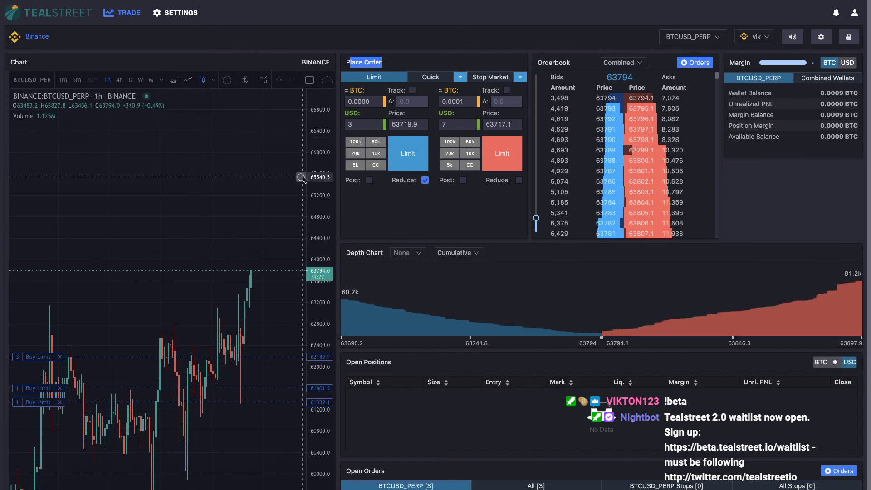
click(258, 158)
- Try to place a limit buy of 3 with Reduce from the chart at 60754.1
drag(318, 163, 288, 264)
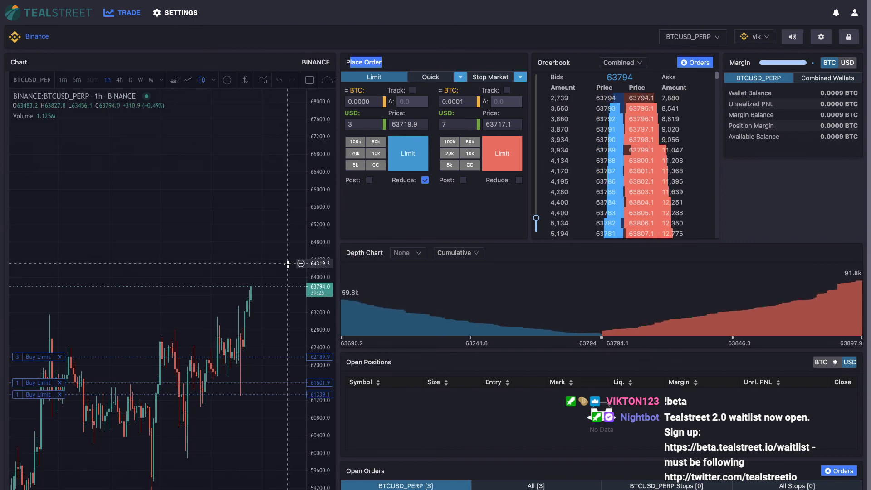
drag(182, 240, 161, 192)
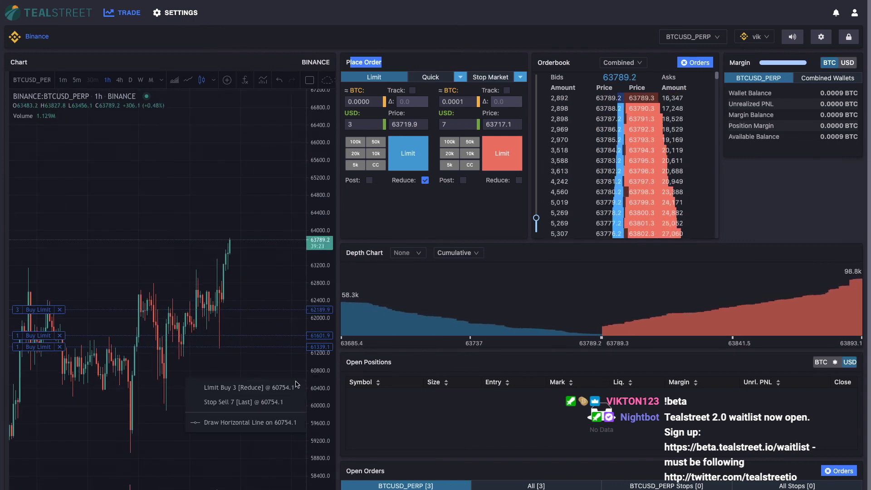
click(293, 387)
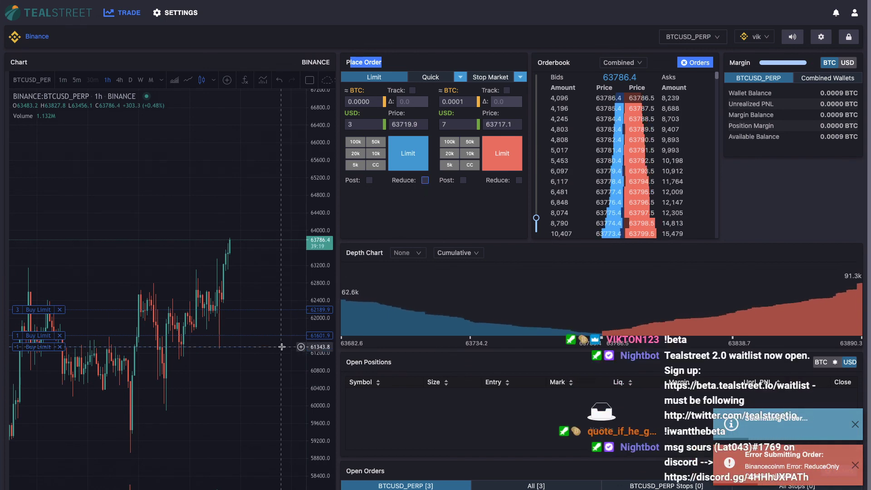
- Move the limit buy of 3 down to 61912.9 and the lowest limit buy of 1 up to about 61685 on the chart
scroll(238, 389, down, 3)
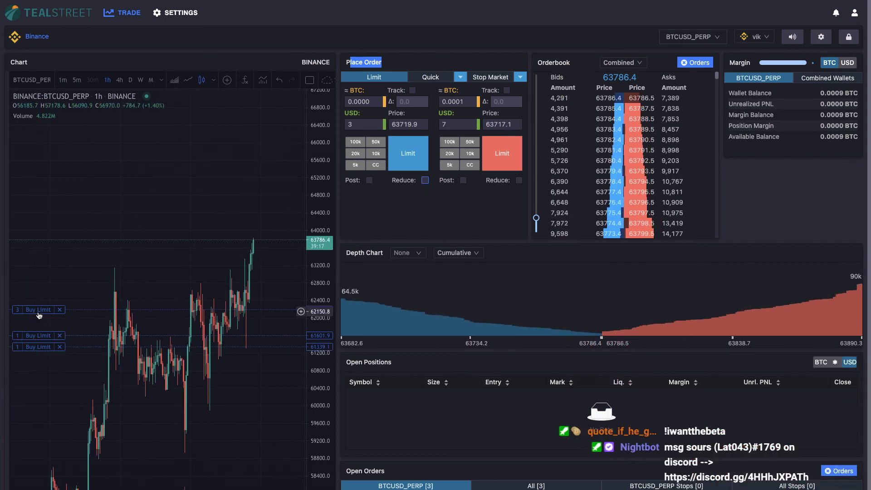
drag(36, 324, 36, 332)
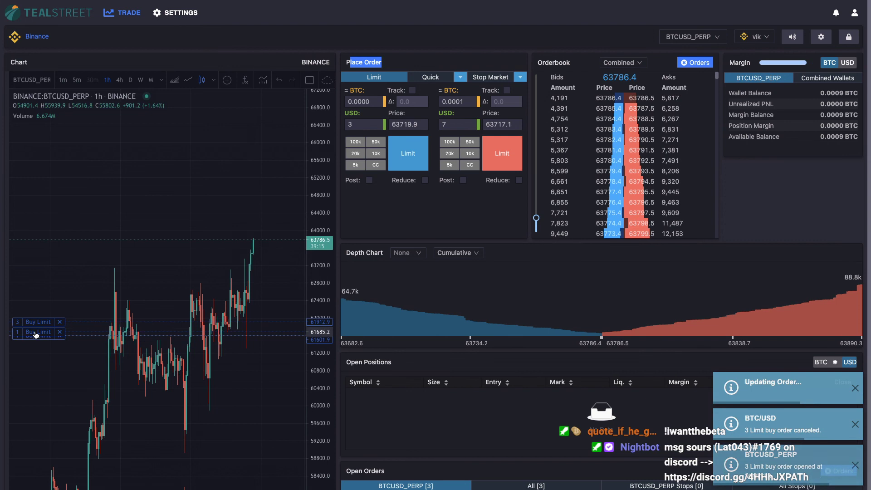